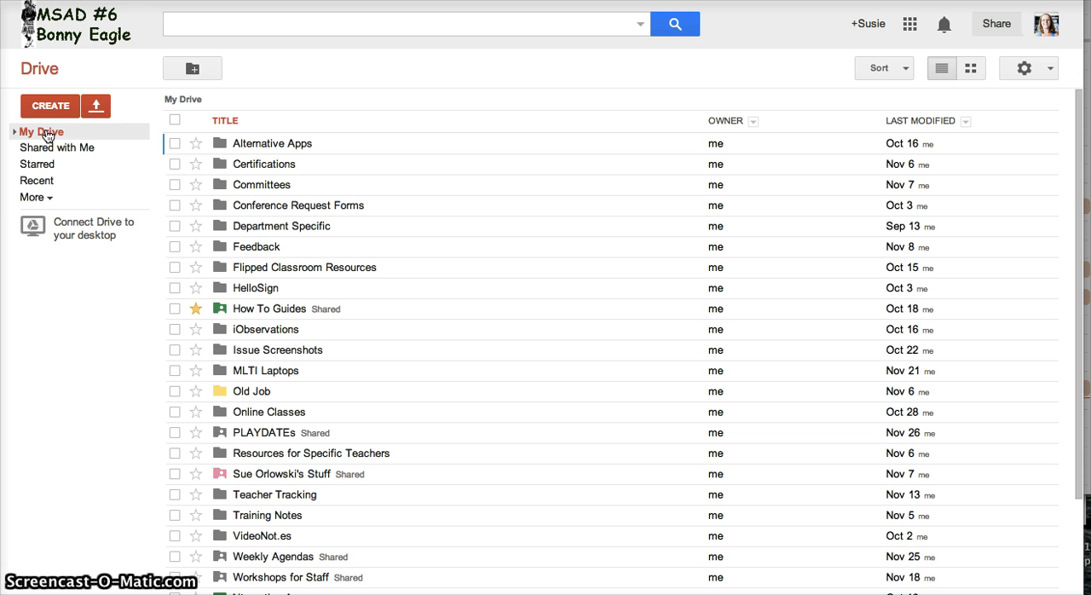
- Create a new folder in My Drive named with the student's last name followed by the first name
left_click(51, 107)
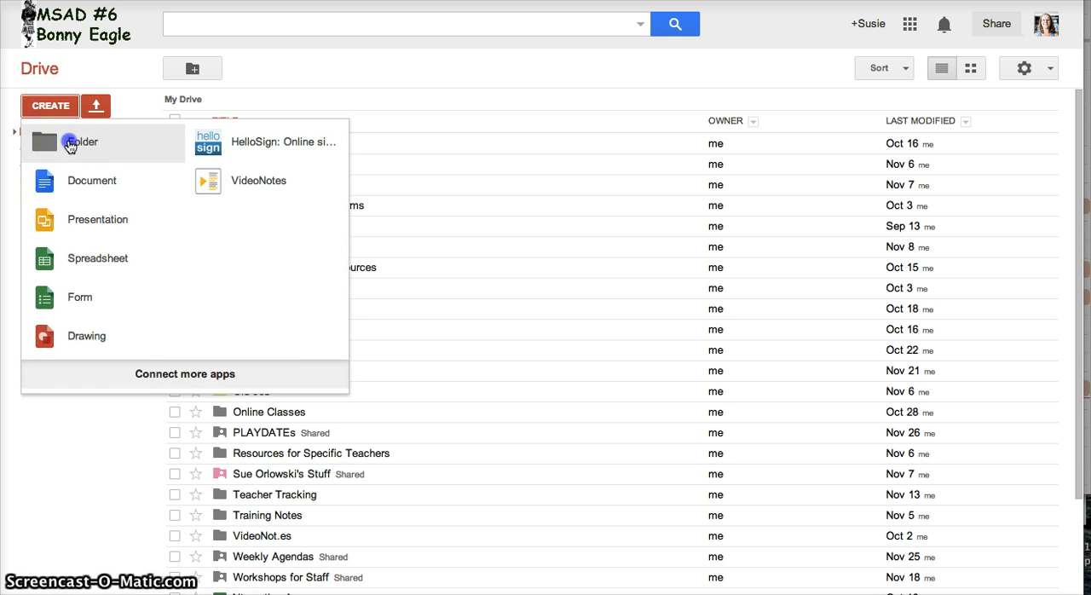
left_click(69, 144)
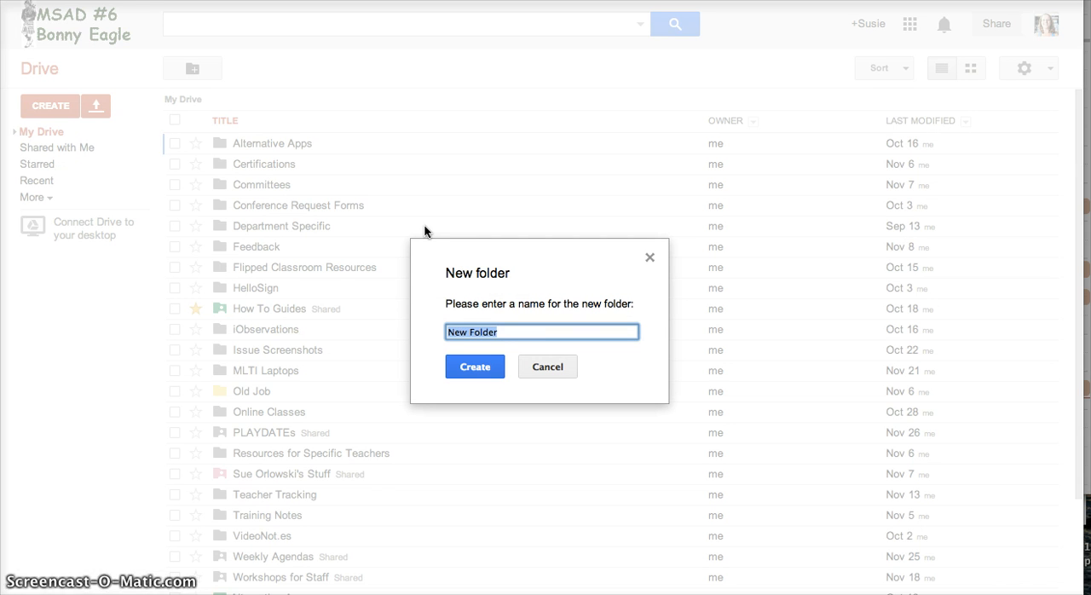
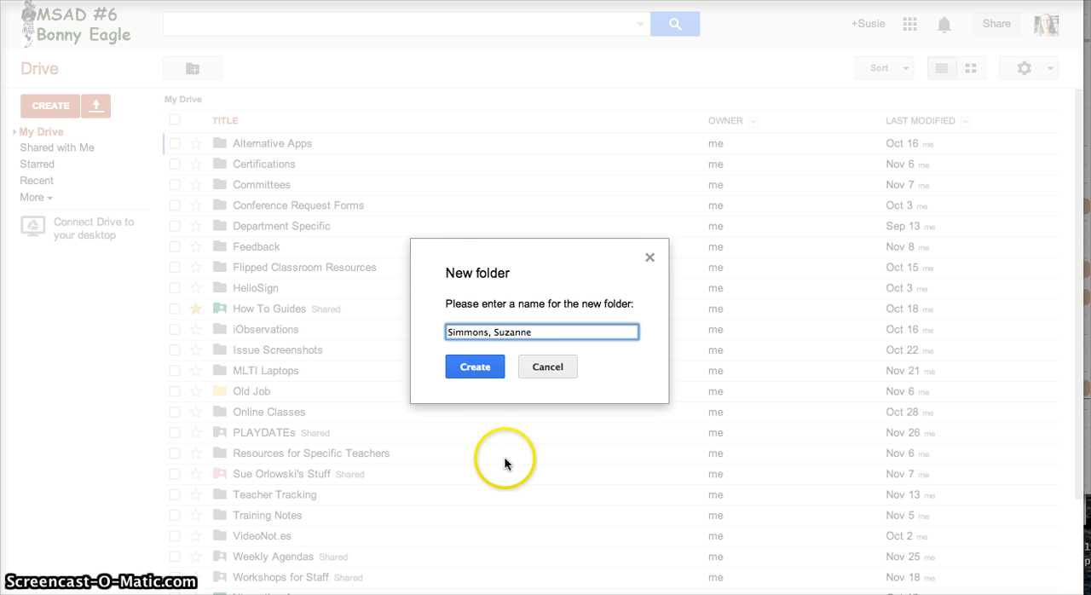
left_click(475, 368)
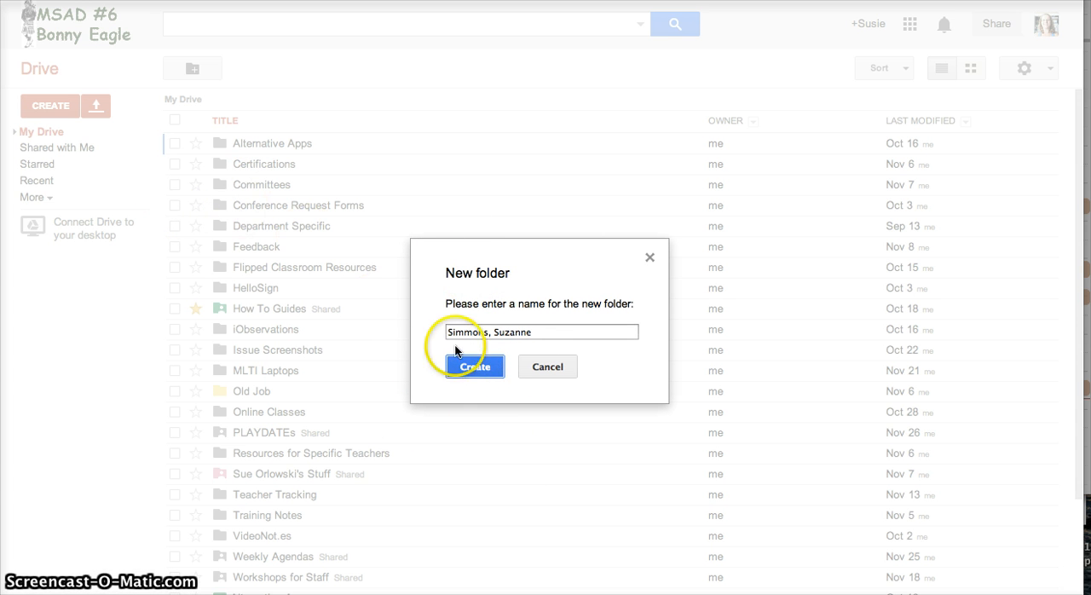
left_click(477, 368)
- Open the new student folder from the expanded My Drive tree and review the item types that can be created there
left_click(34, 132)
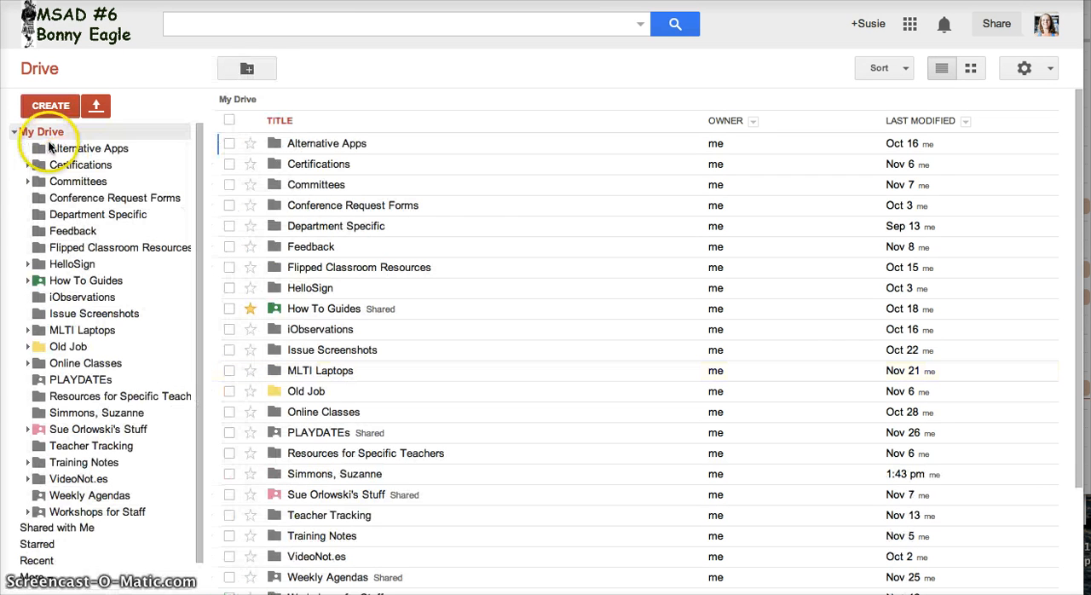
left_click(91, 412)
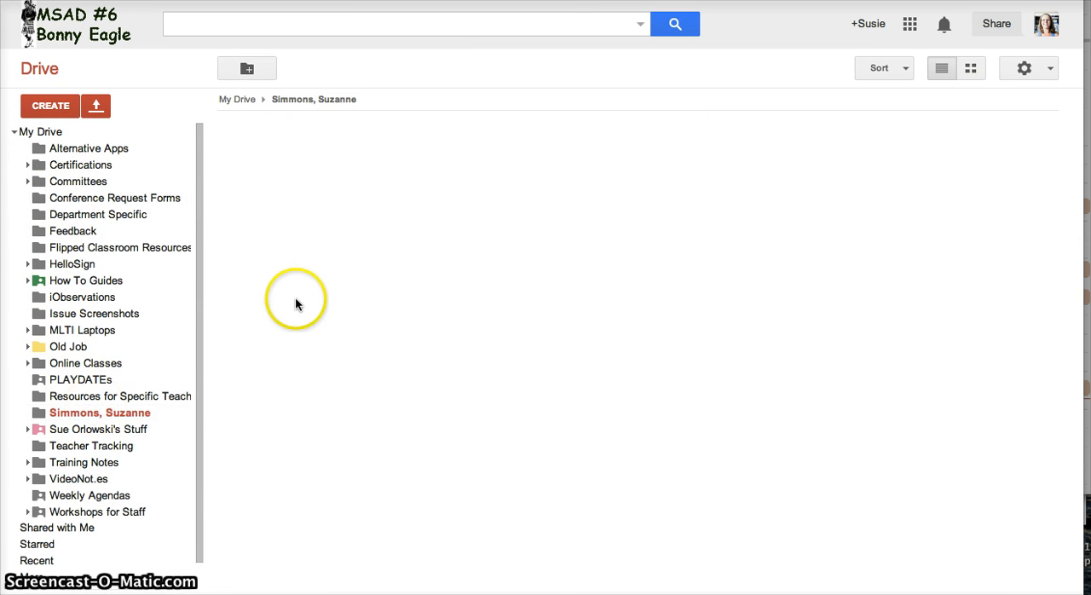
left_click(322, 238)
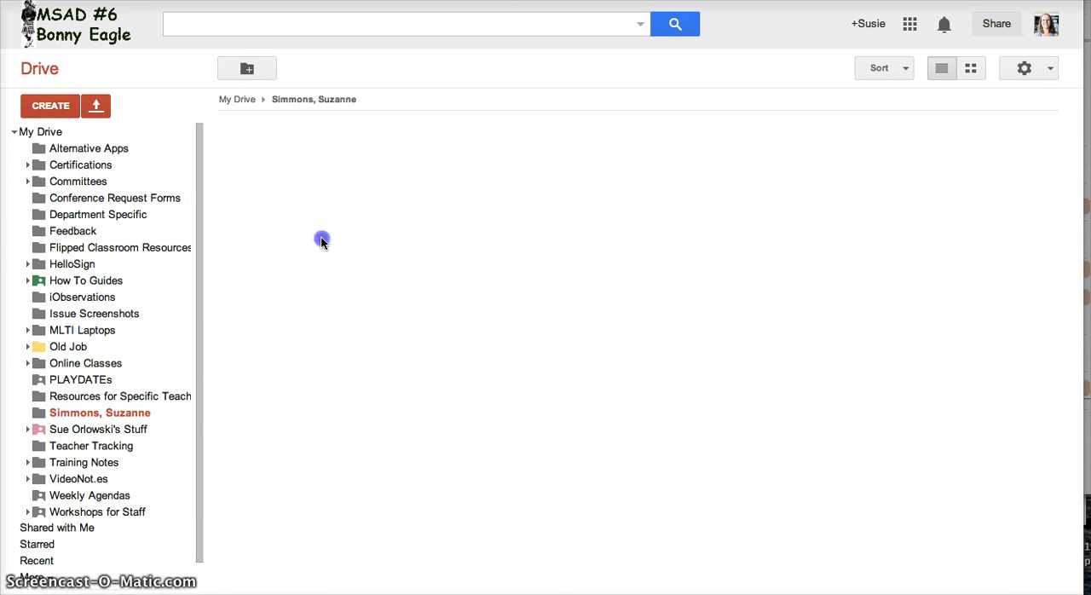
left_click(49, 105)
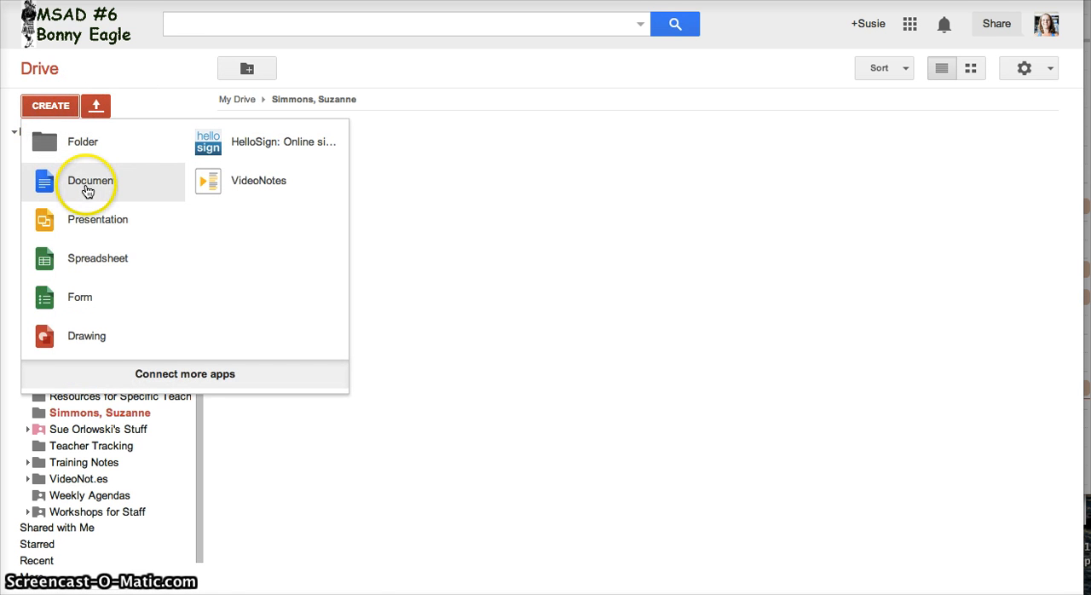
left_click(448, 327)
- Move the Old Job folder from My Drive into the student folder, and move it back to My Drive
left_click(46, 134)
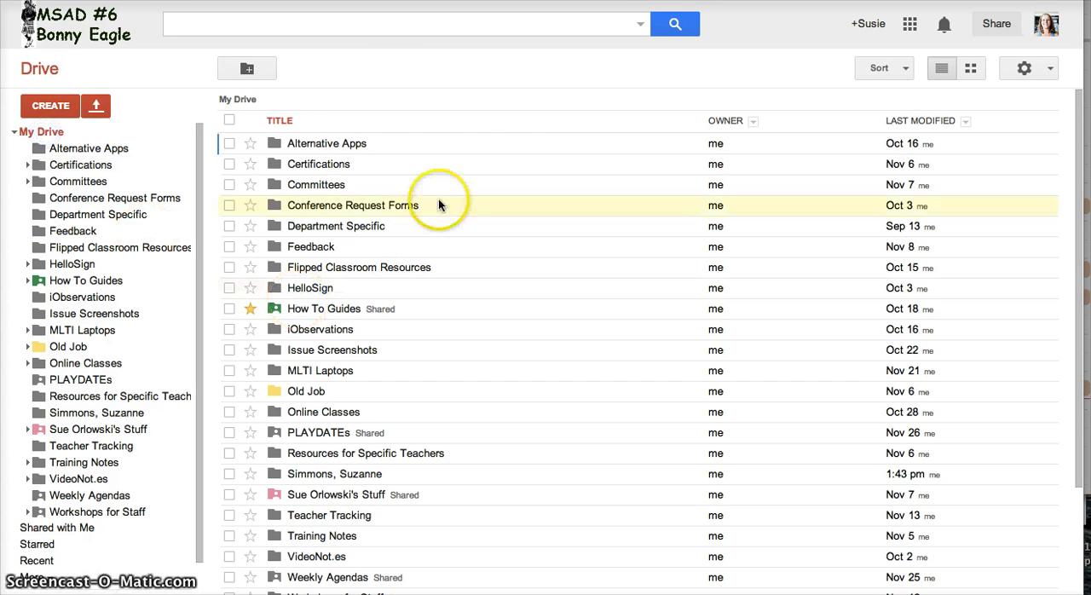
left_click_drag(295, 392, 154, 414)
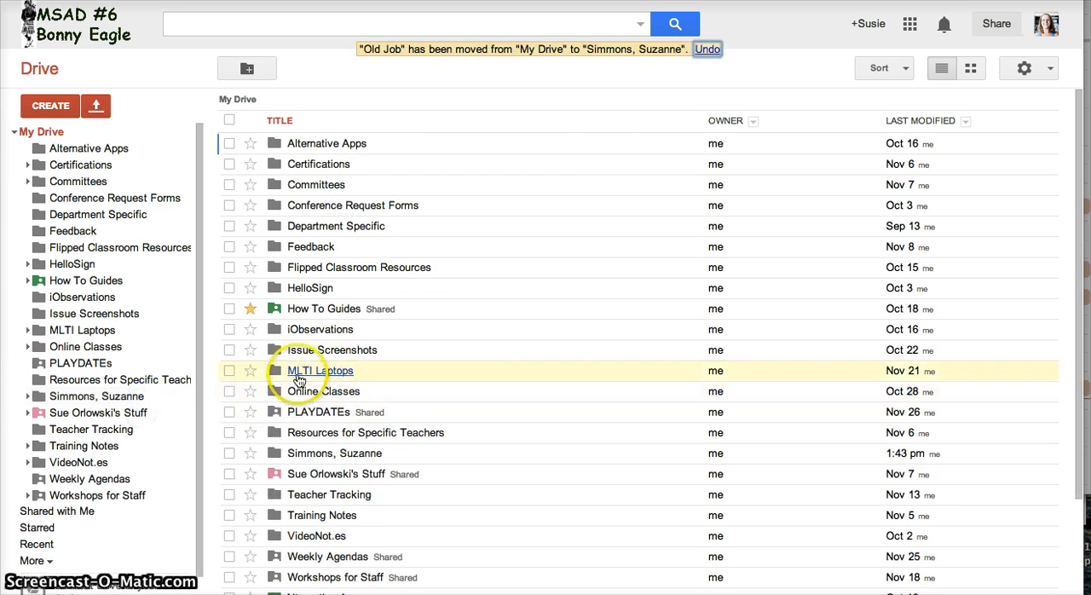
left_click(99, 396)
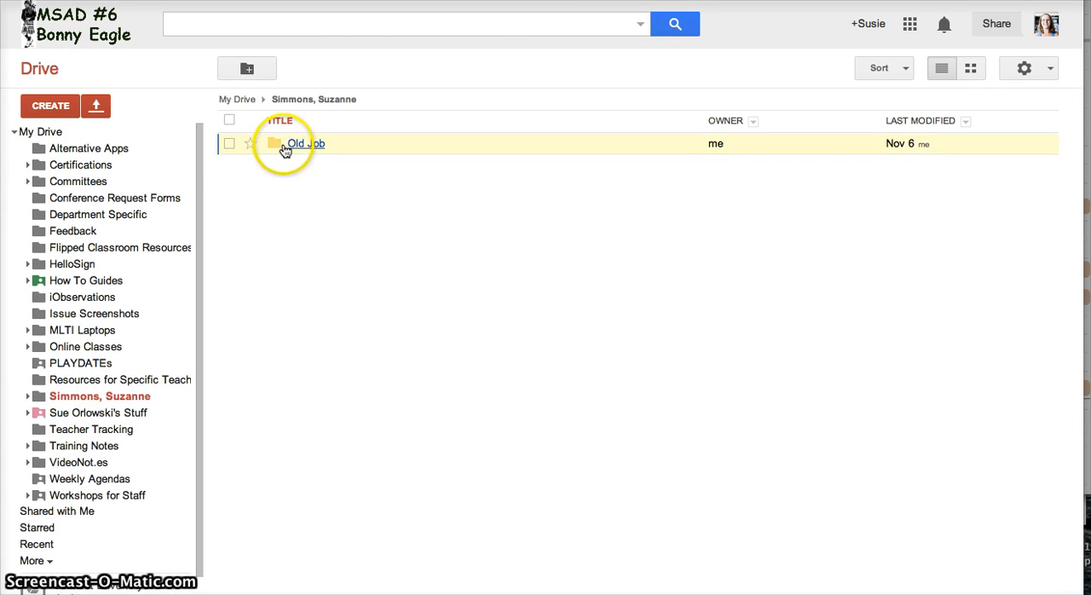
left_click_drag(287, 146, 89, 128)
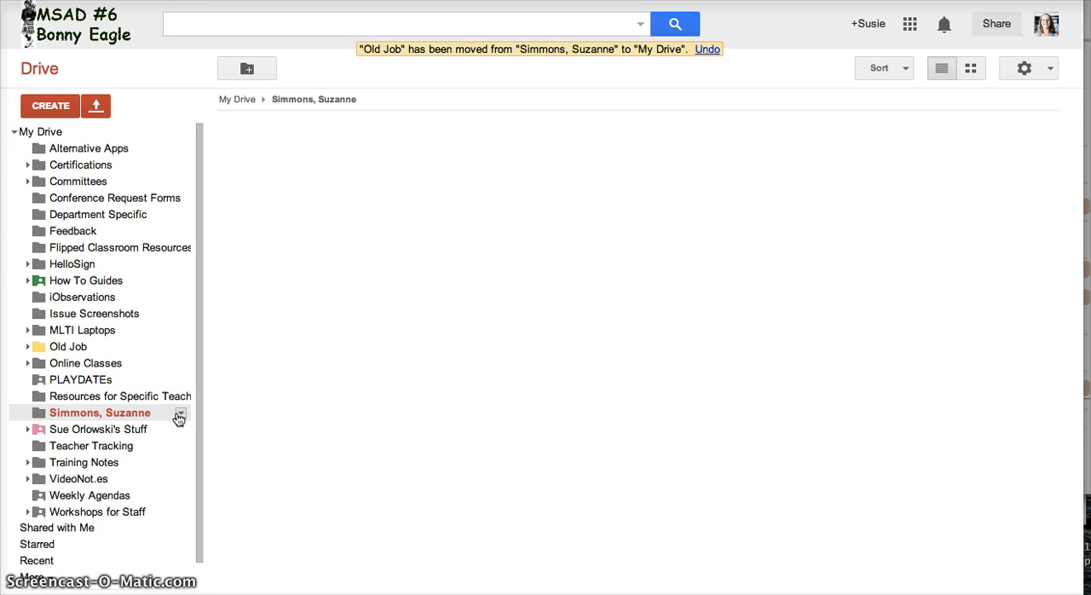
- Open the student folder's sharing settings and enter the teacher as an invitee with Can view access
left_click(181, 414)
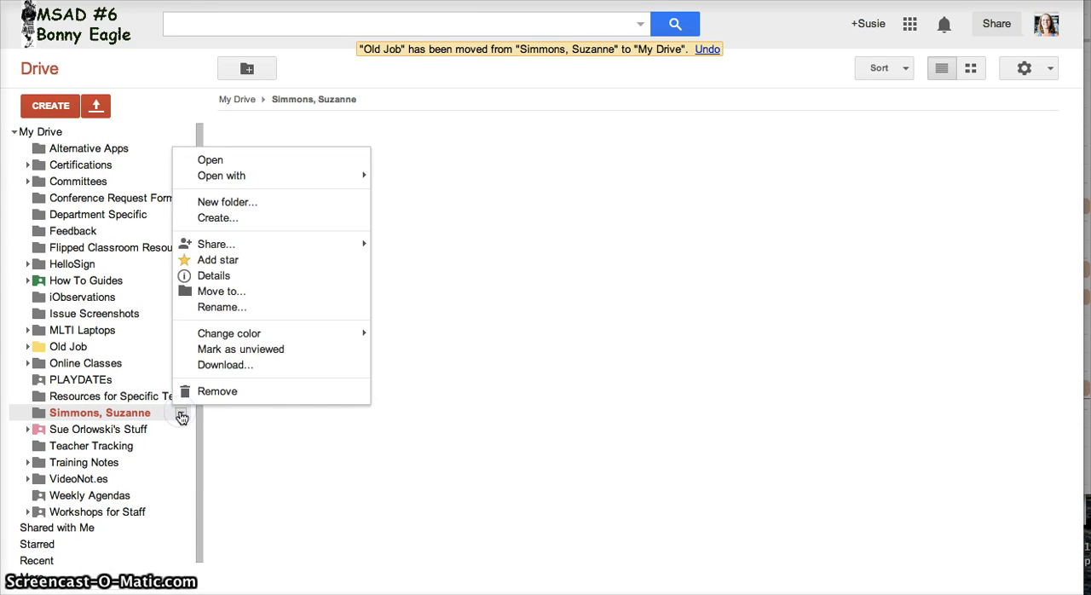
mouse_move(260, 245)
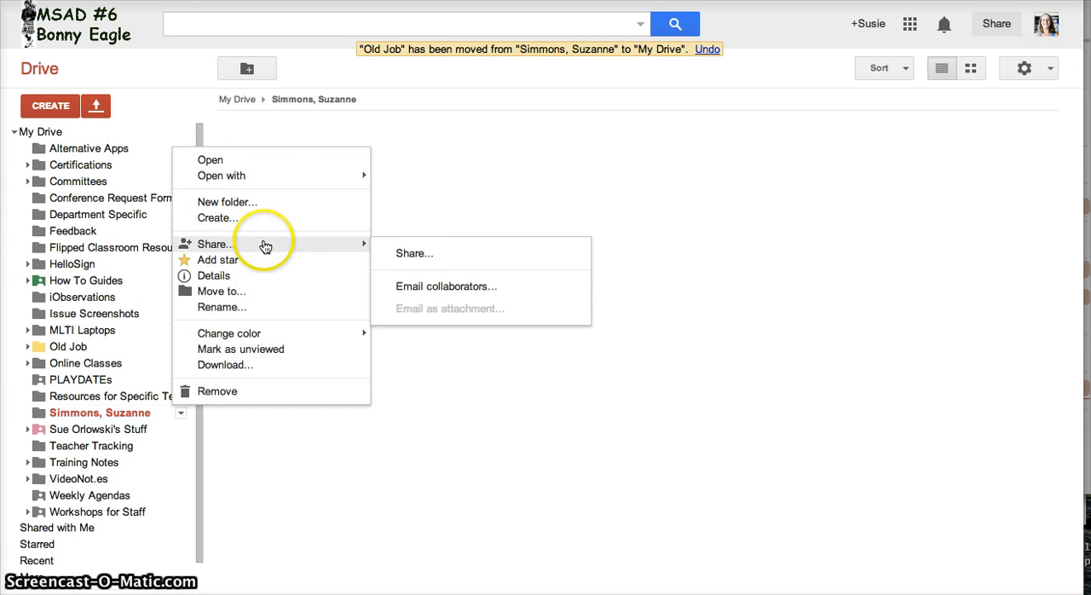
left_click(433, 256)
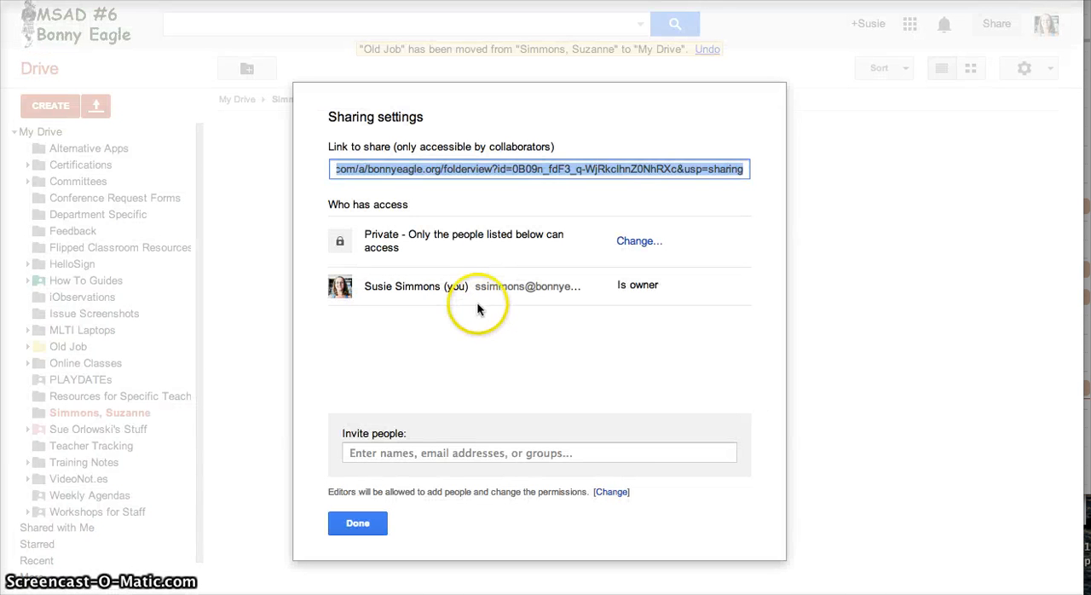
left_click(432, 453)
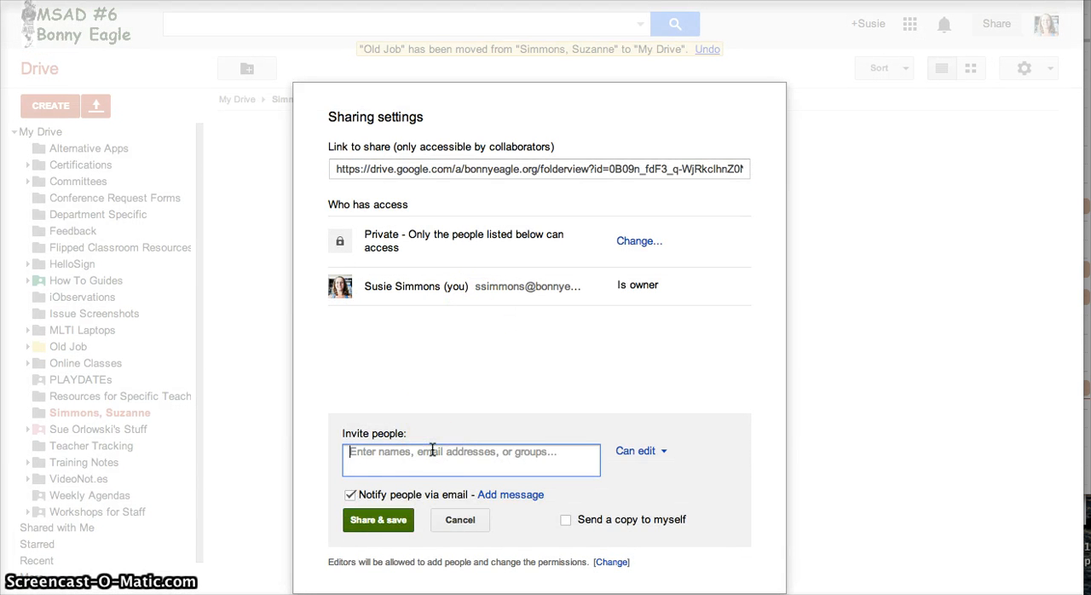
type("ORe")
key("BackSpace")
key("BackSpace")
type("rl")
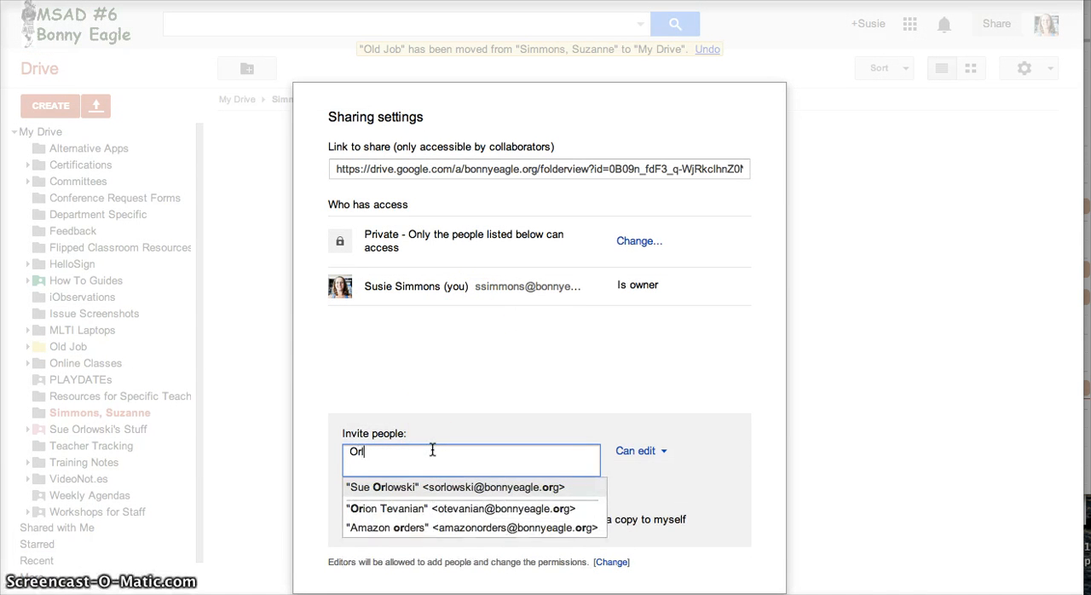
type("ow")
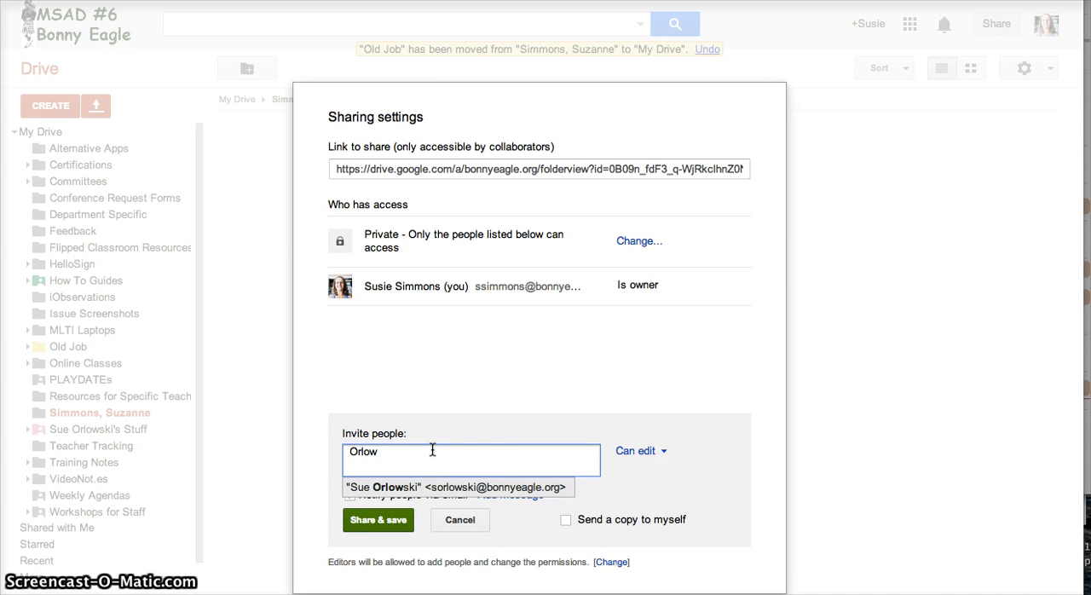
left_click(473, 487)
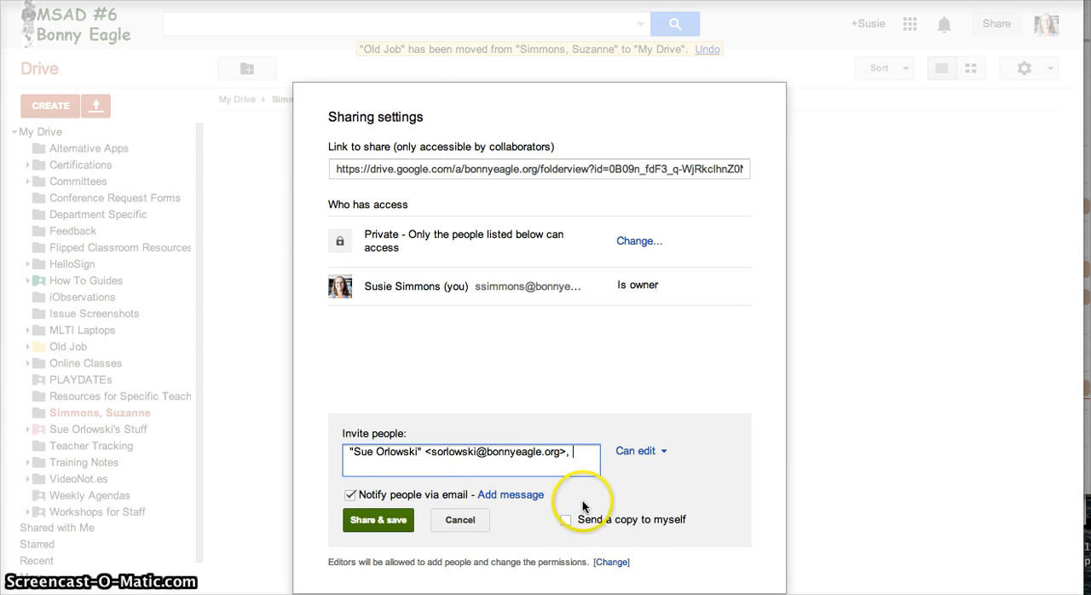
left_click(653, 454)
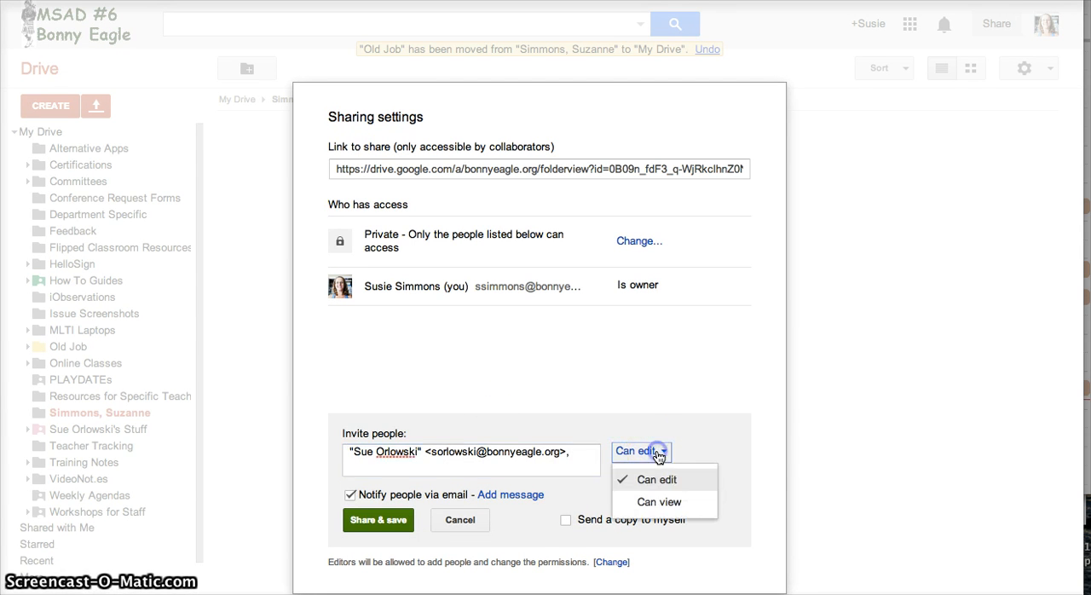
left_click(661, 502)
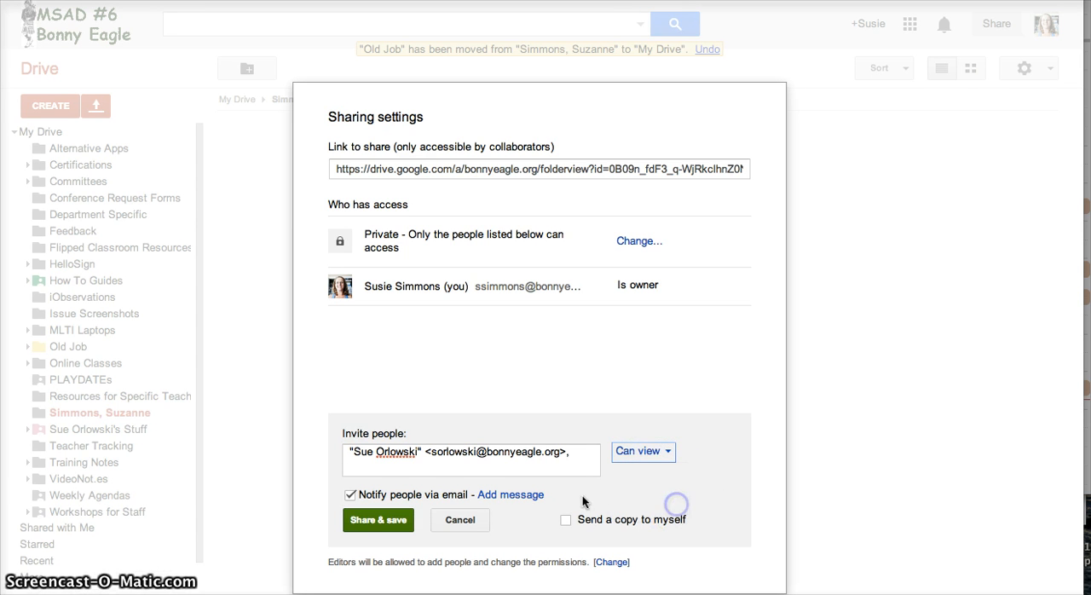
- Add a greeting to the teacher with "Here is my PLP folder for the next four years!" to the invitation, and cancel the sharing
left_click(528, 496)
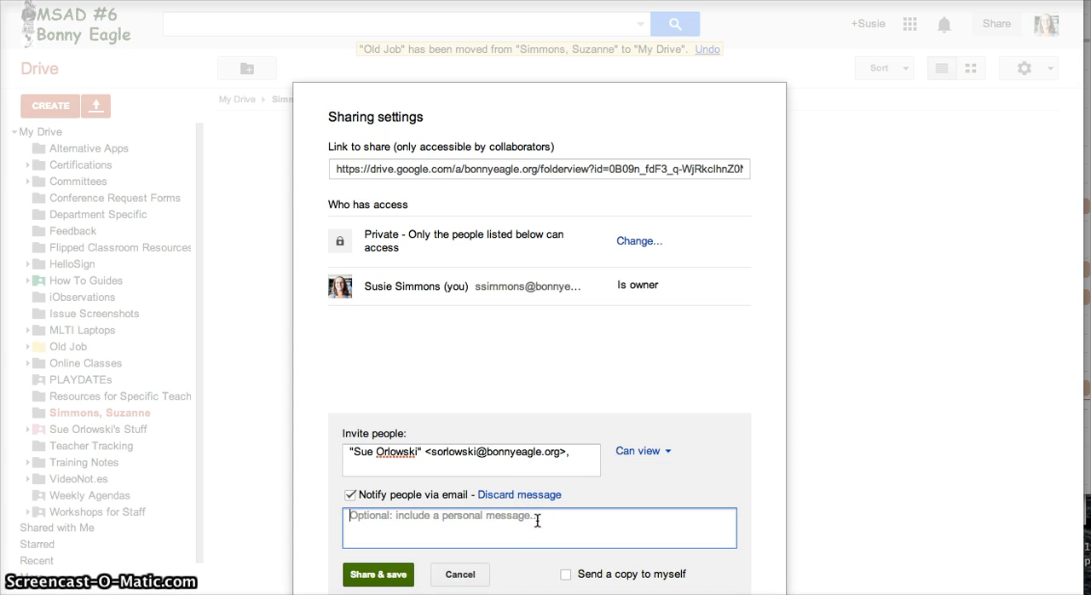
type("Hey, S")
key("BackSpace")
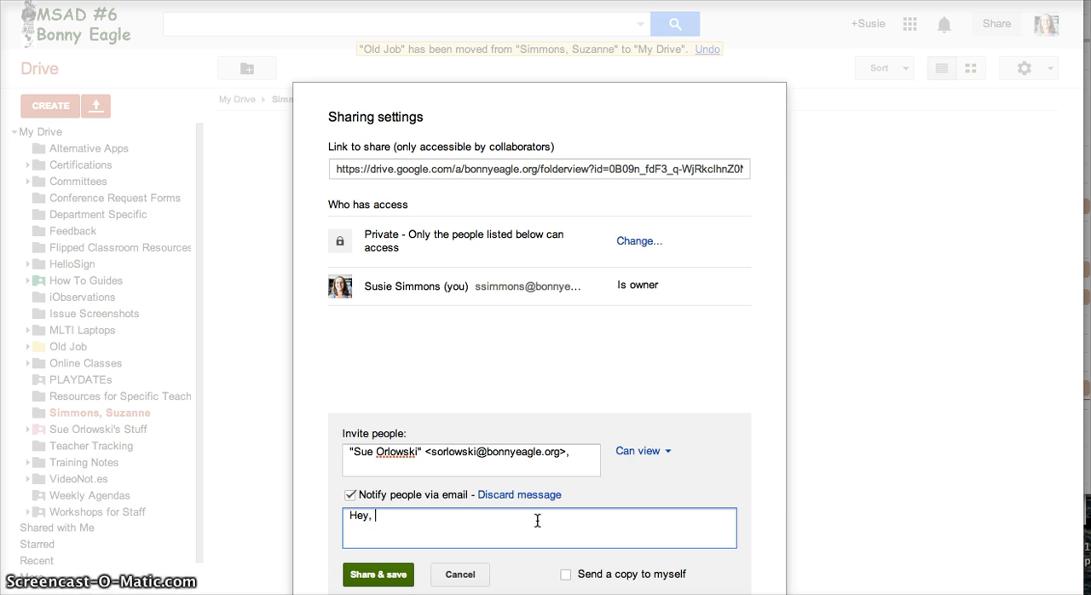
type("Mrs. Orlo")
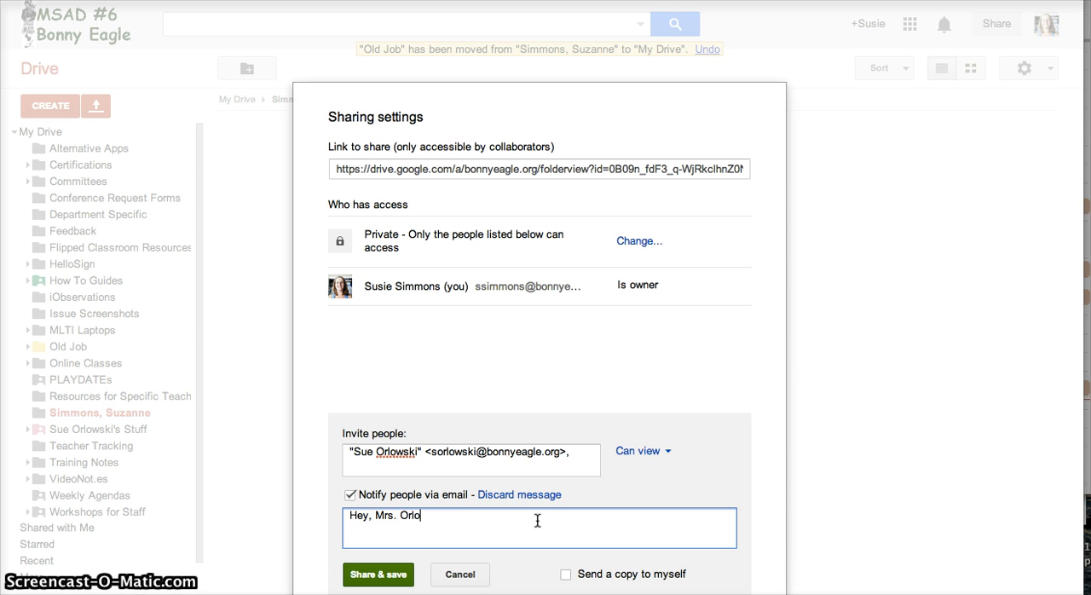
type("wski. Here is my PLP fold")
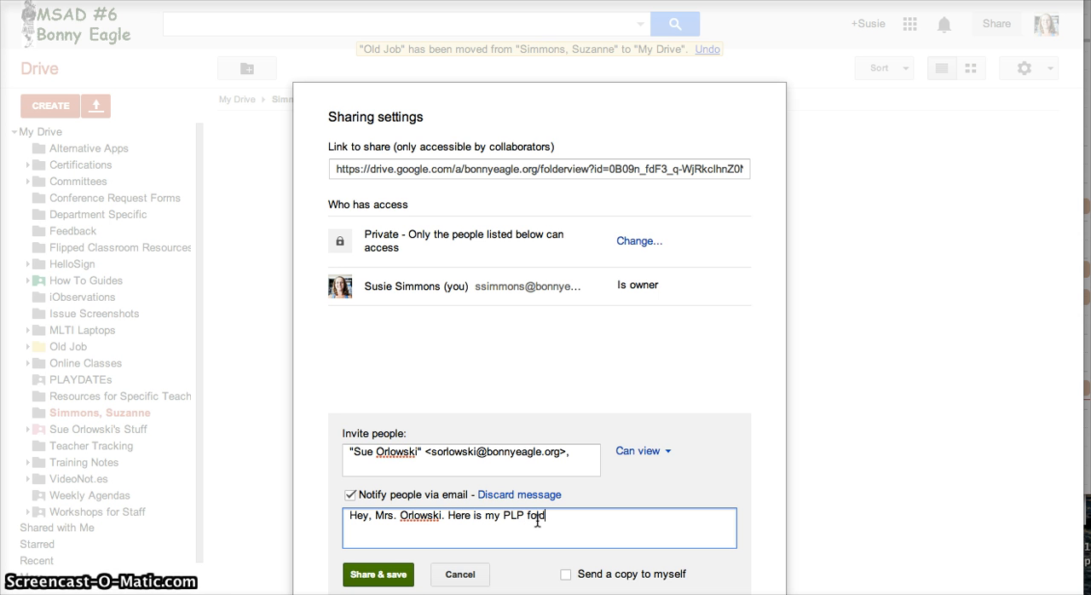
type("er for ht e")
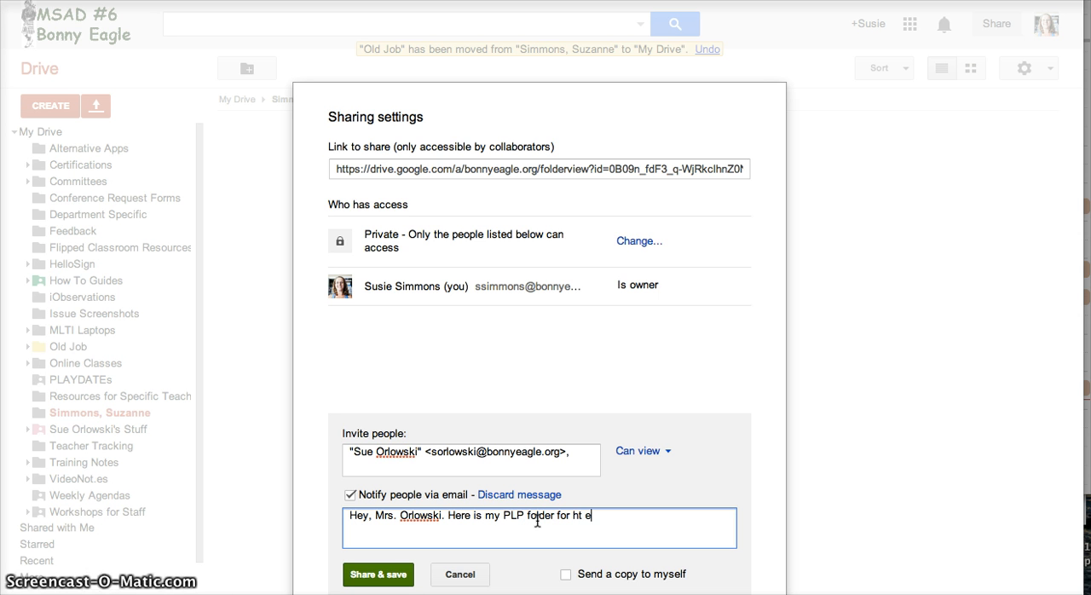
key("BackSpace")
key("BackSpace")
key("BackSpace")
key("BackSpace")
type("the nex")
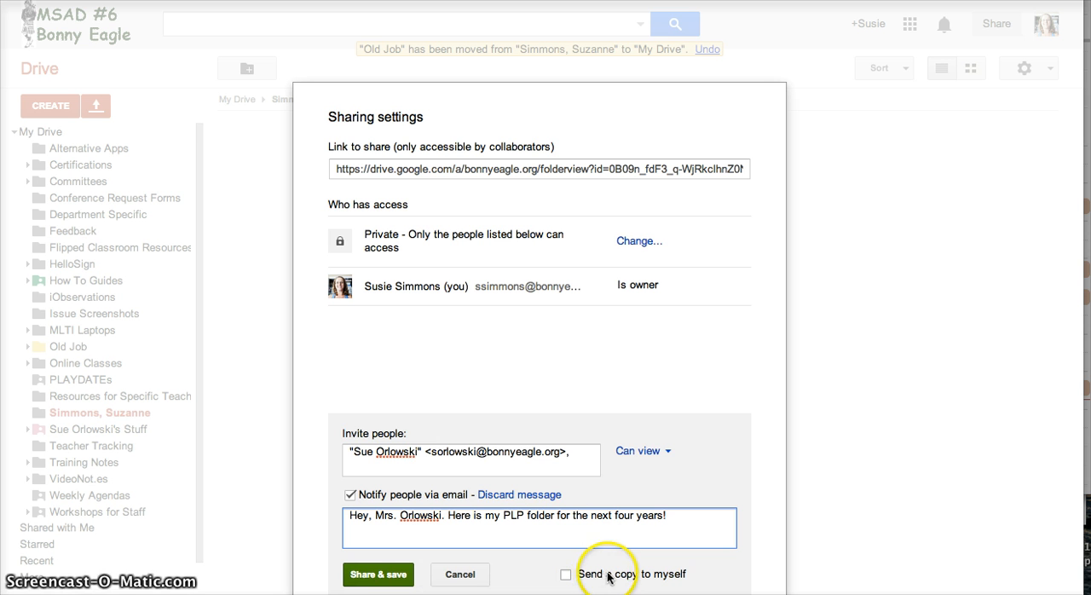
left_click(462, 572)
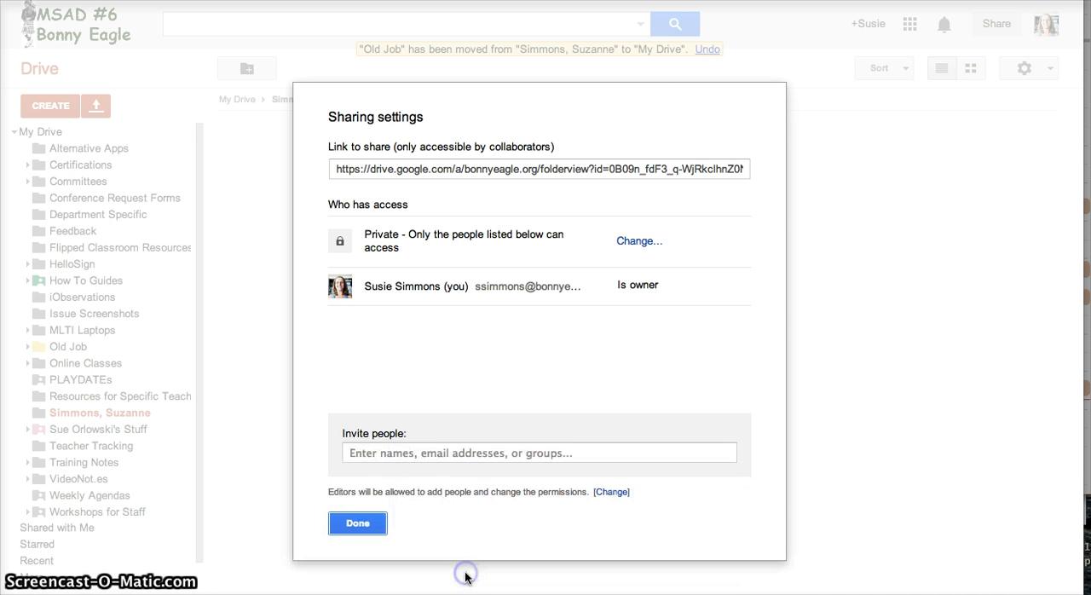
left_click(363, 528)
- View the Shared with Me items and open the teacher's shared folder in My Drive
left_click(37, 530)
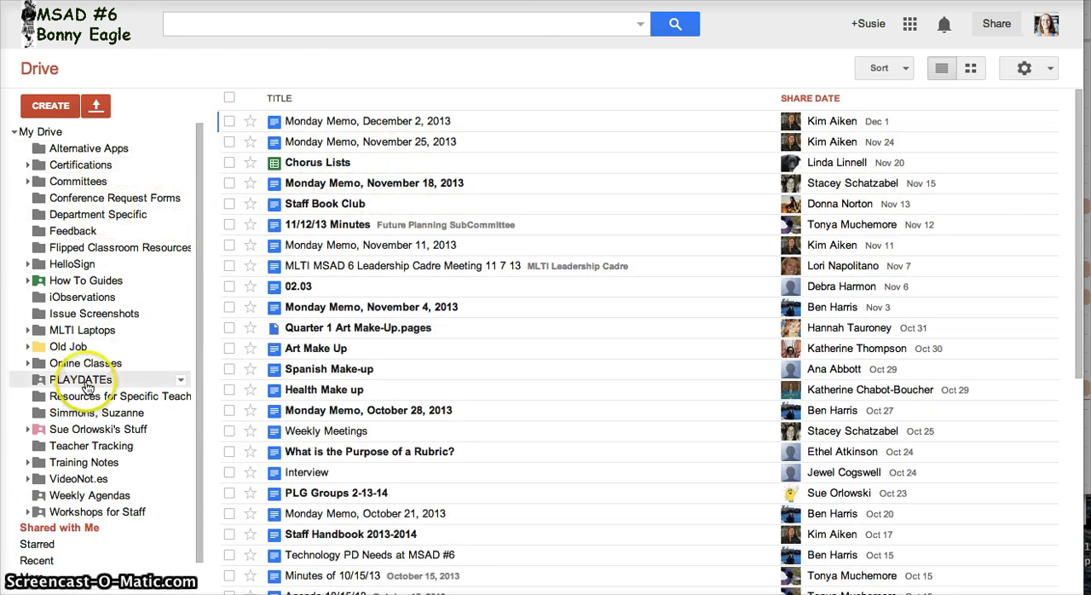
left_click(82, 431)
left_click(43, 430)
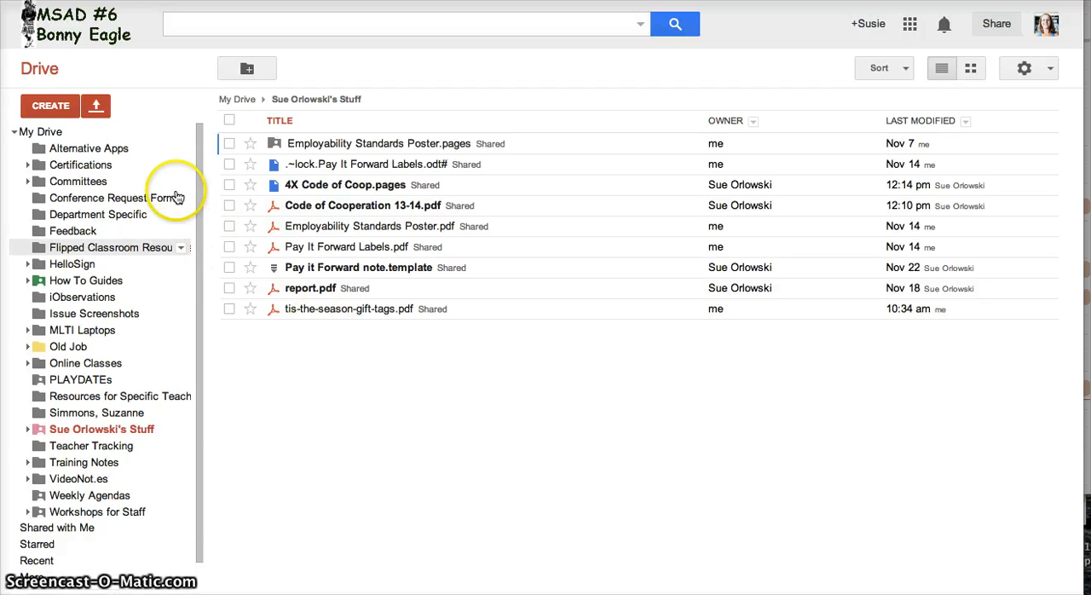
- Create a folder named Homebase in the teacher's shared folder and move it out to My Drive
left_click(47, 106)
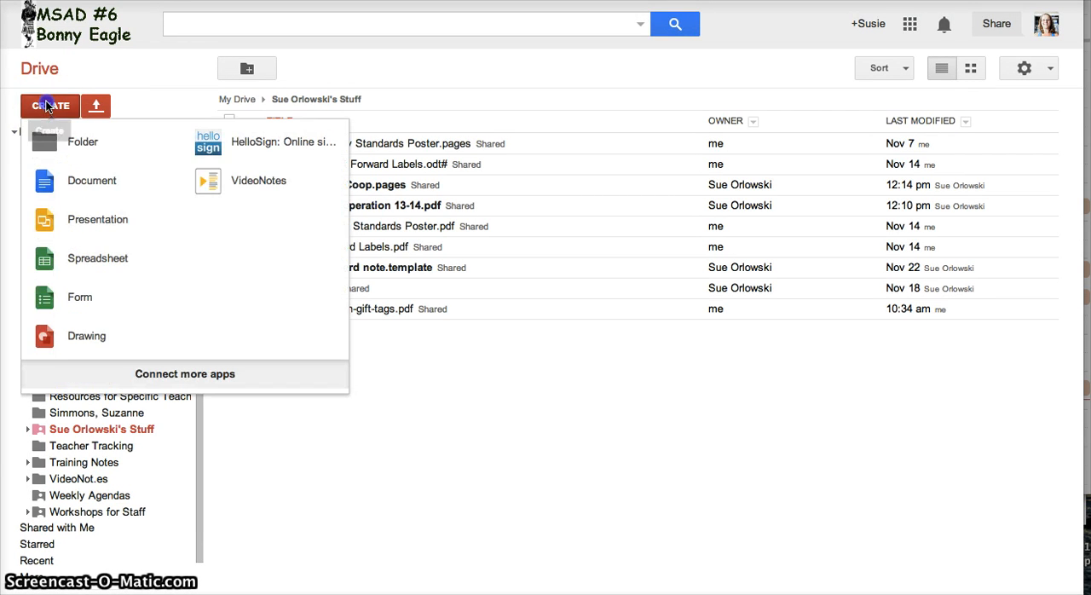
left_click(62, 141)
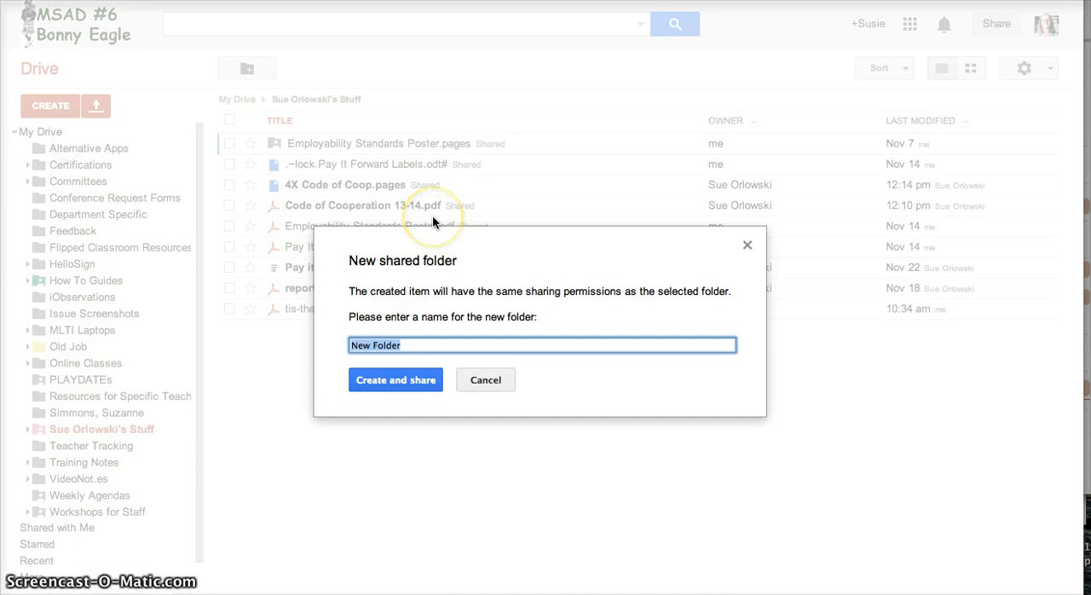
type("Homebase")
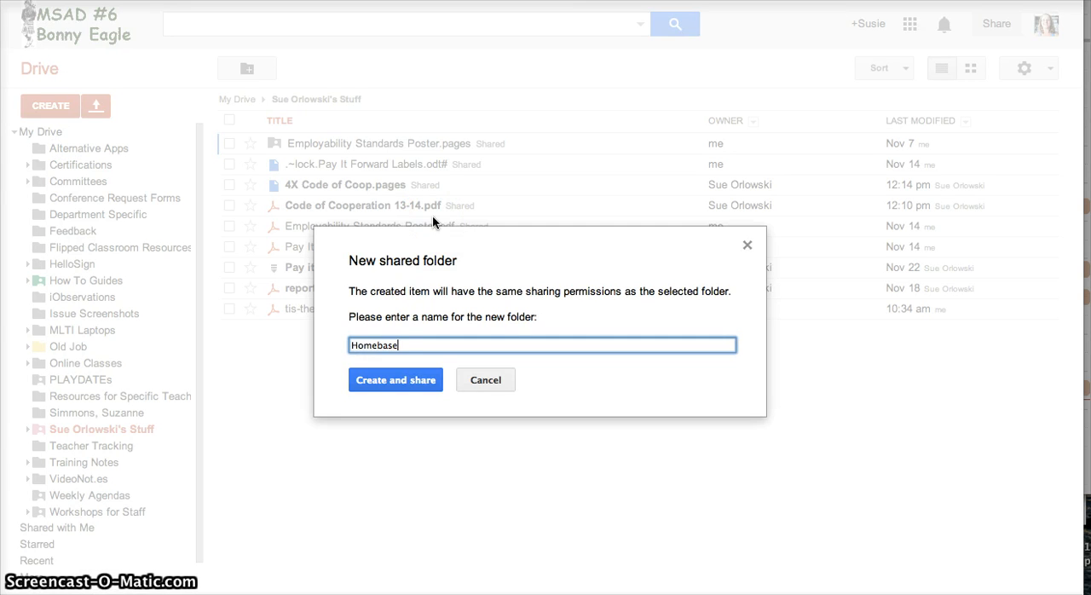
key("Return")
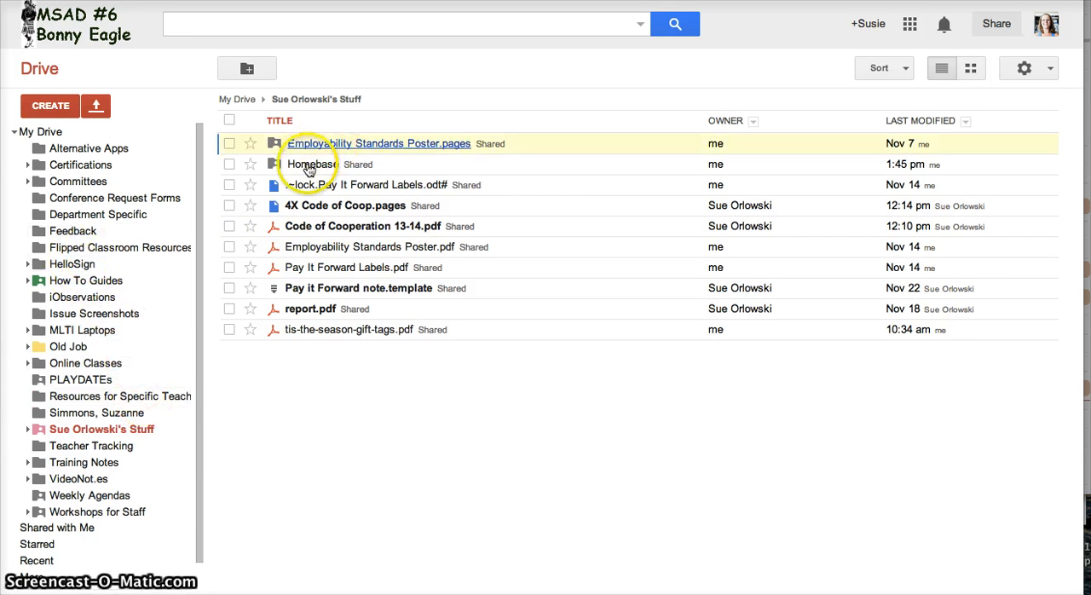
left_click_drag(300, 163, 82, 130)
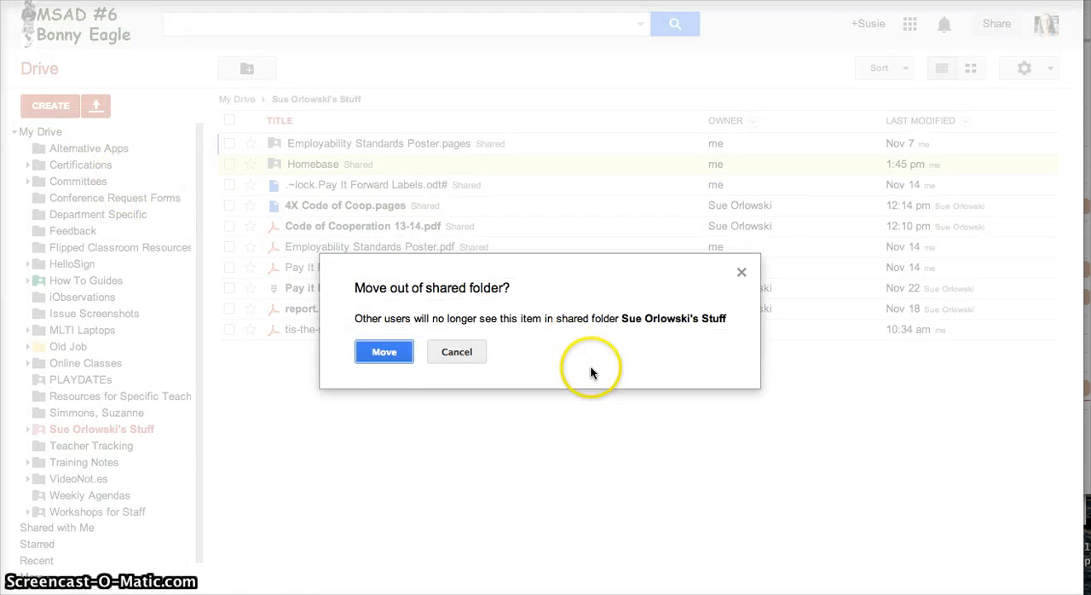
left_click(386, 352)
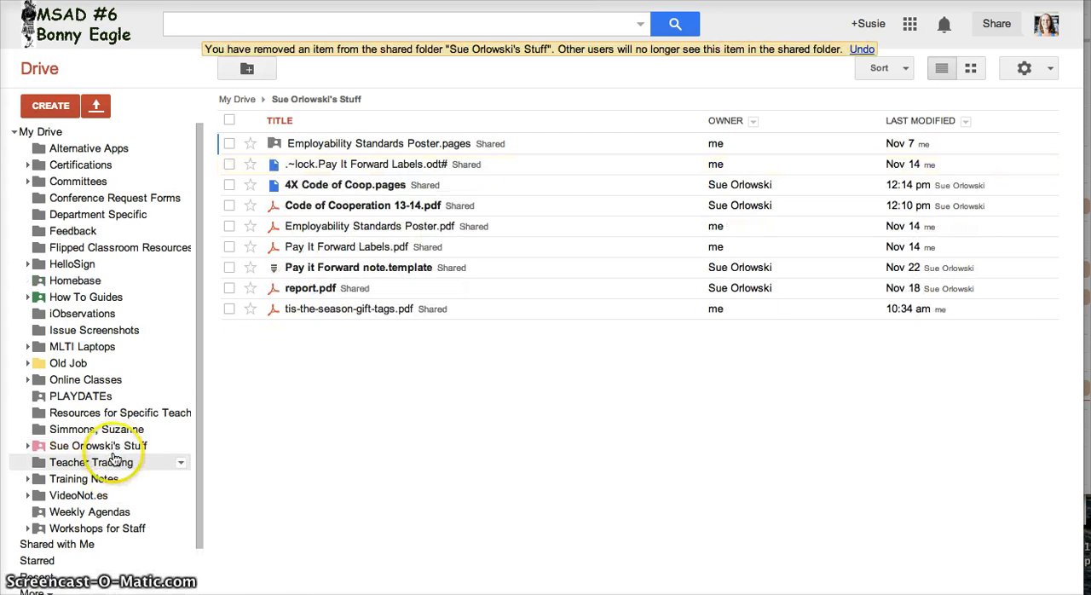
- Move the student folder from My Drive into the Homebase folder and open it there
left_click_drag(100, 432, 85, 278)
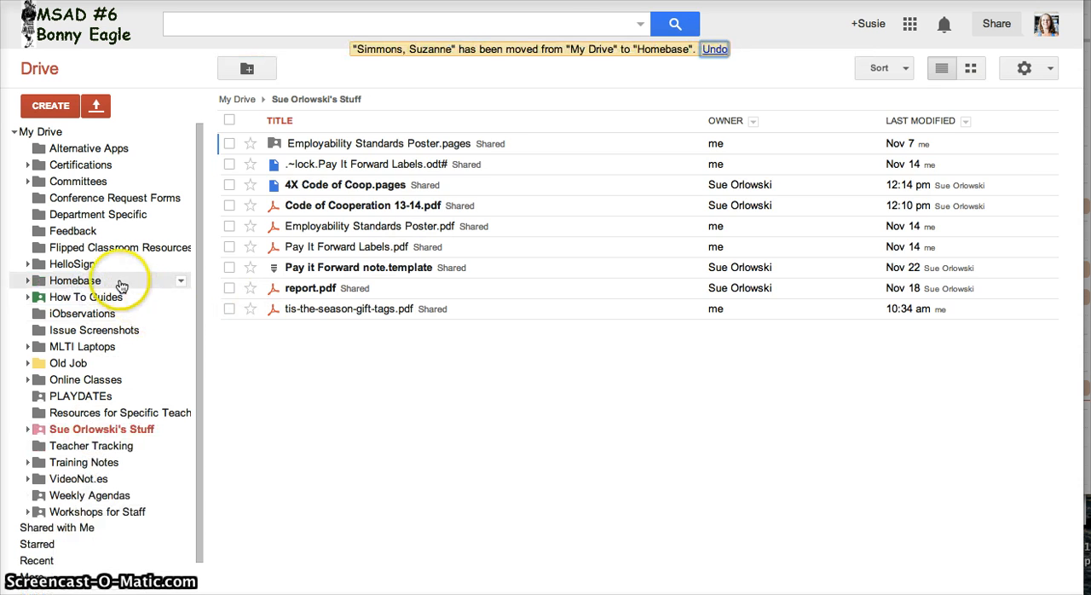
left_click(116, 280)
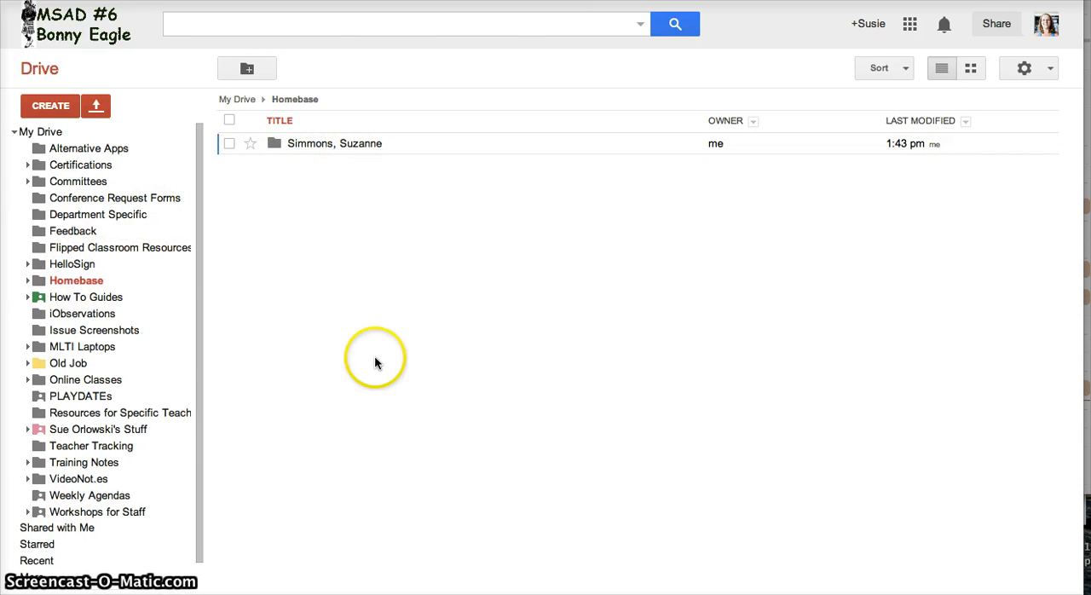
left_click(359, 141)
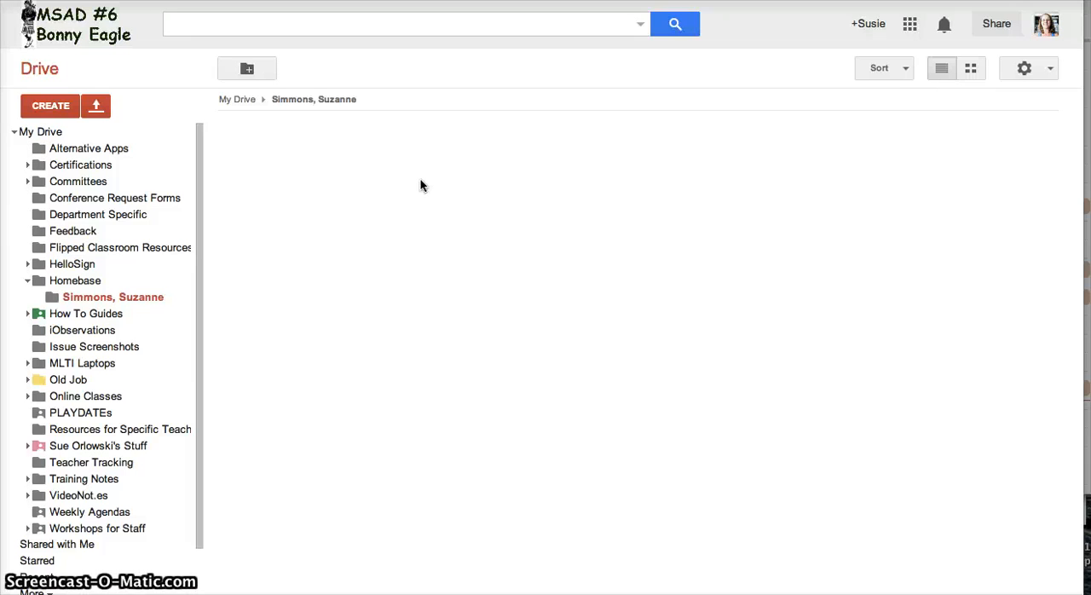
left_click(436, 297)
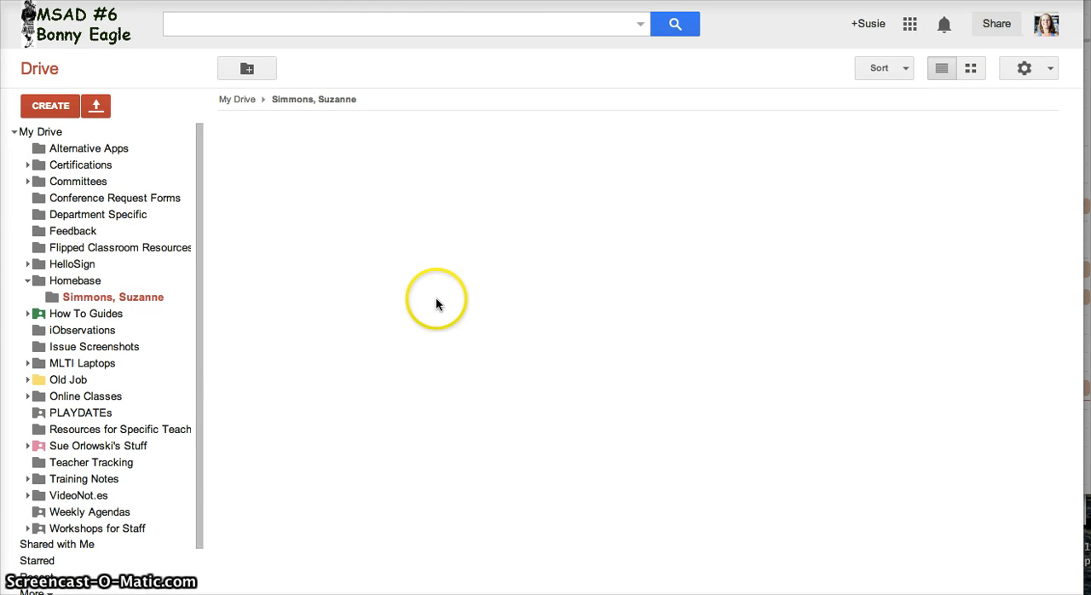